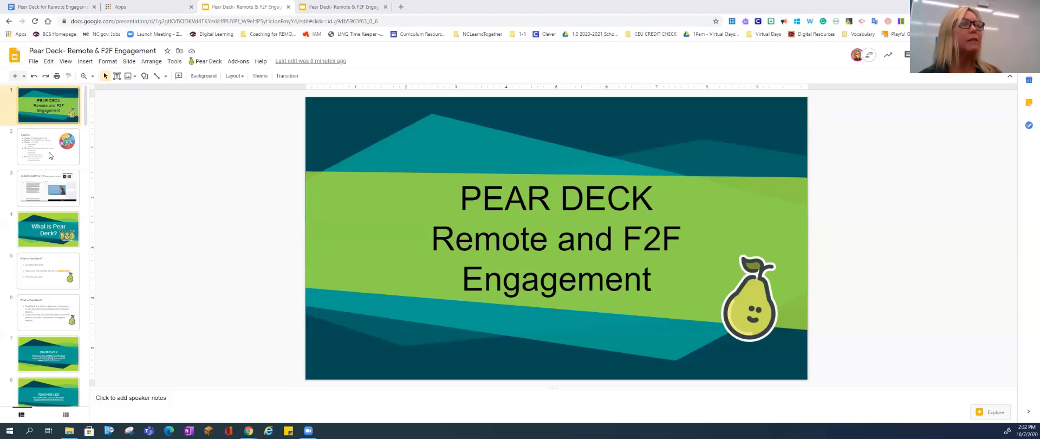
# Open the split-screen tip slide and start a new instructor-paced Pear Deck session from it
pyautogui.click(49, 156)
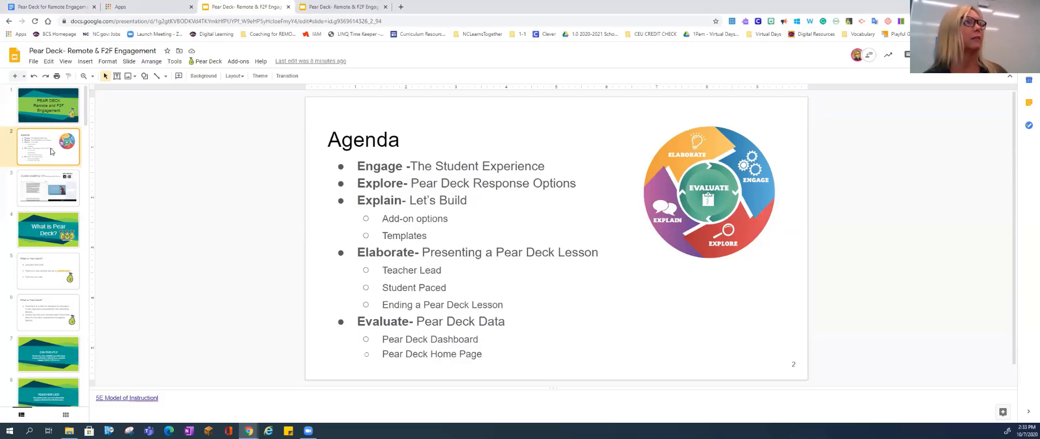
pyautogui.click(54, 181)
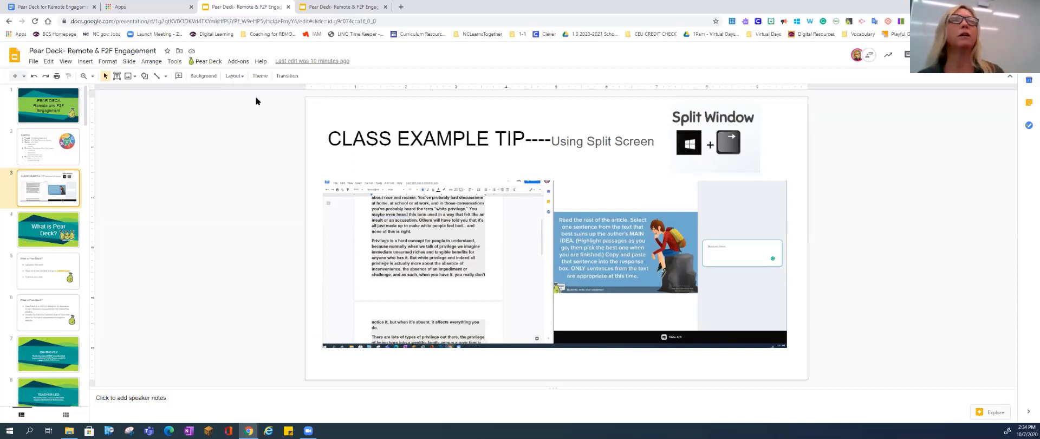
pyautogui.click(201, 62)
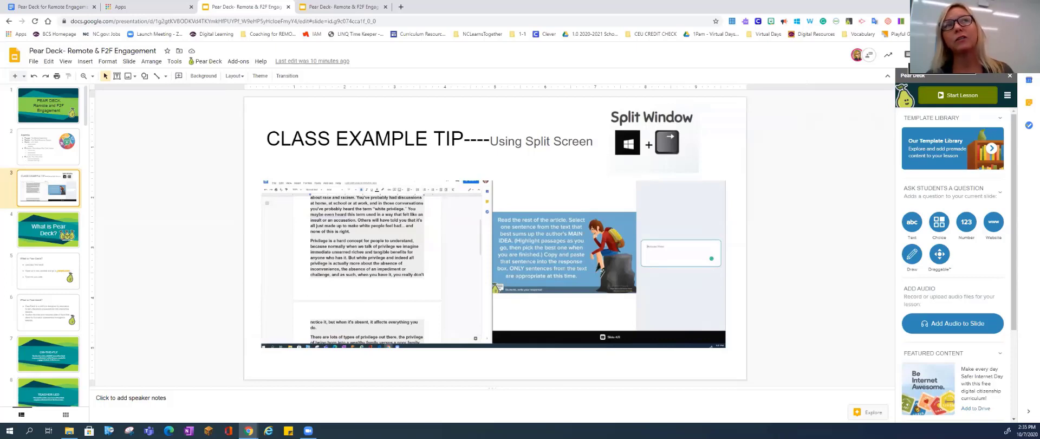
pyautogui.click(956, 97)
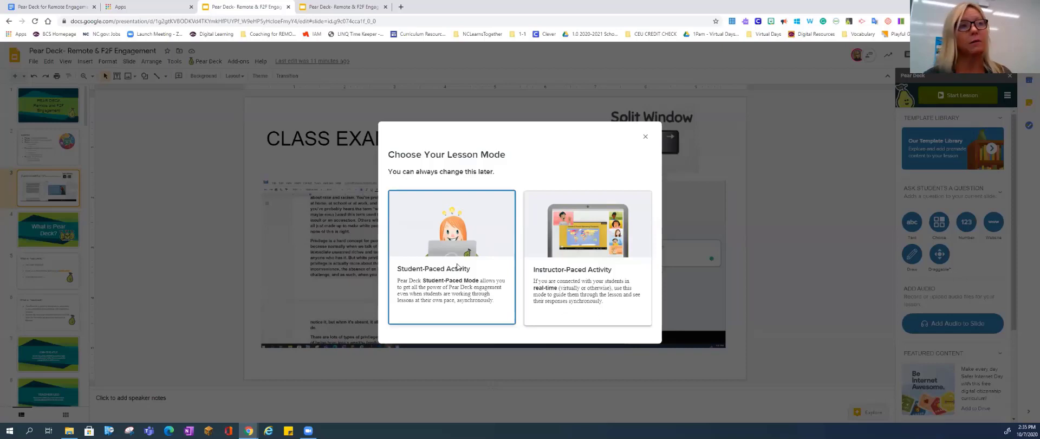
pyautogui.click(594, 280)
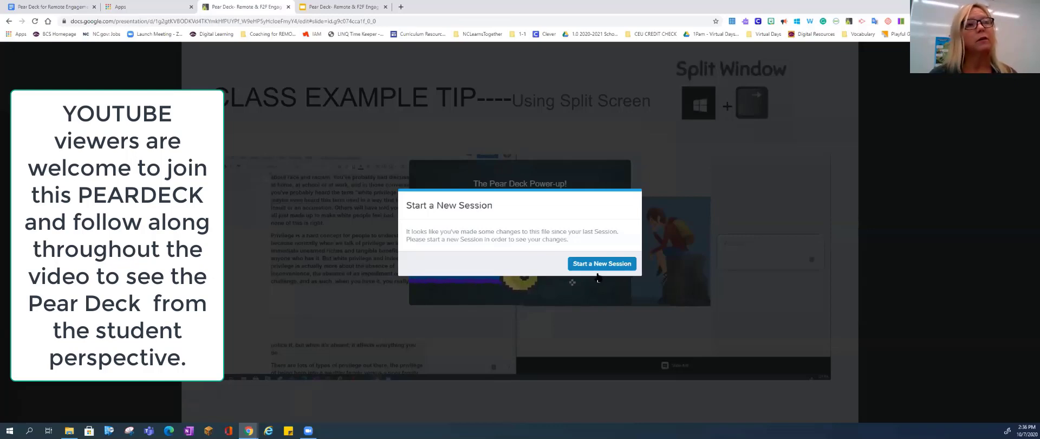
pyautogui.click(577, 265)
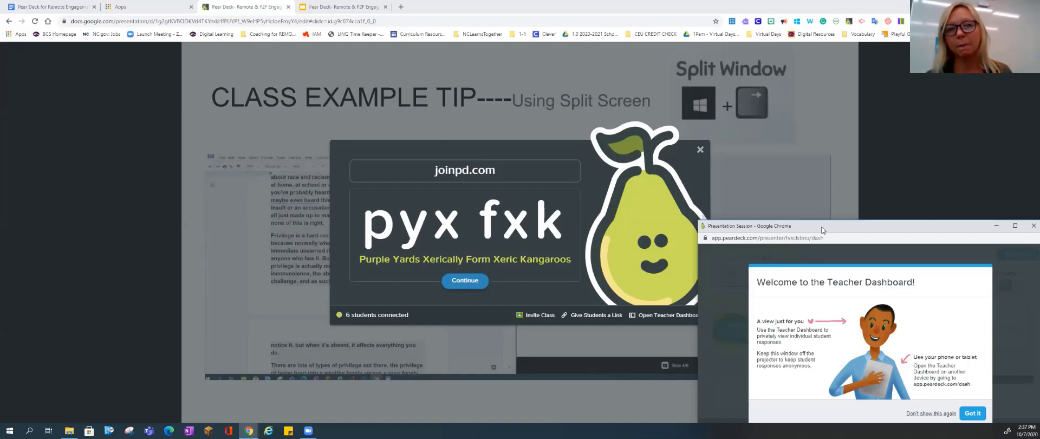
# Clear the Teacher Dashboard window and the join code off the presentation, and advance to the "What is Pear Deck?" title slide
pyautogui.moveTo(821, 230); pyautogui.dragTo(1039, 233)
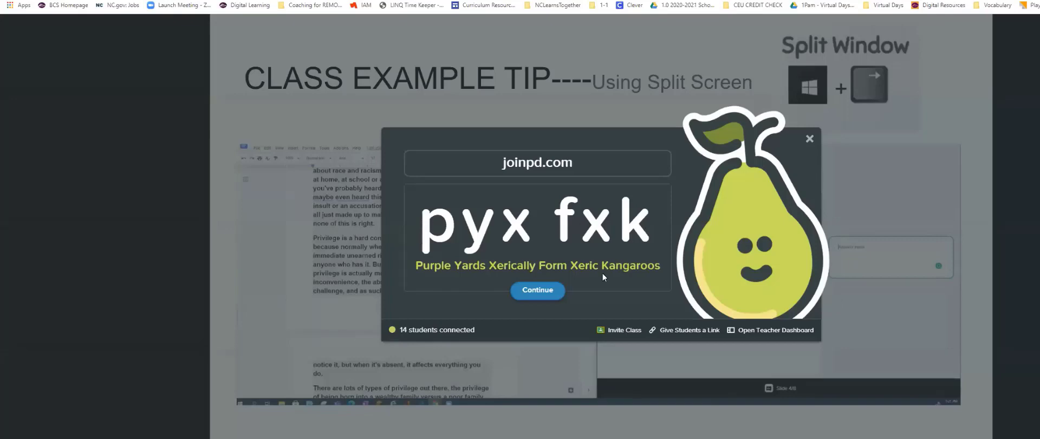
pyautogui.click(809, 139)
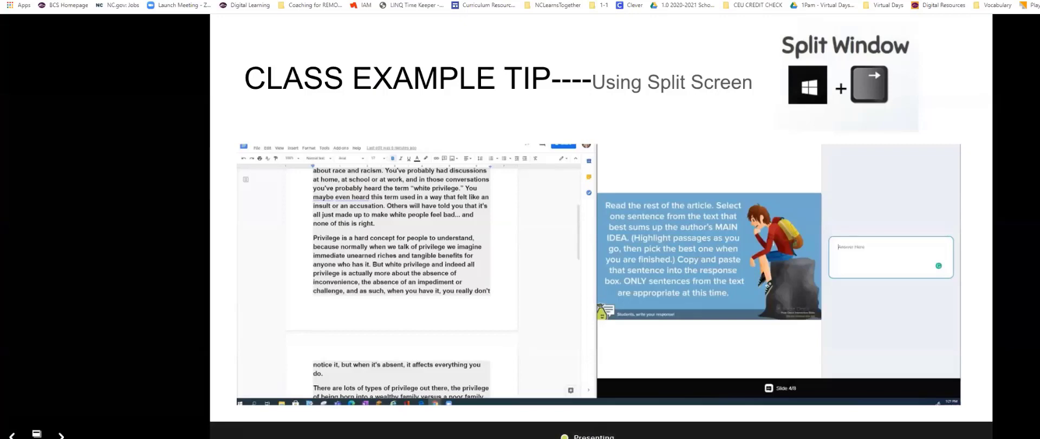
pyautogui.click(61, 434)
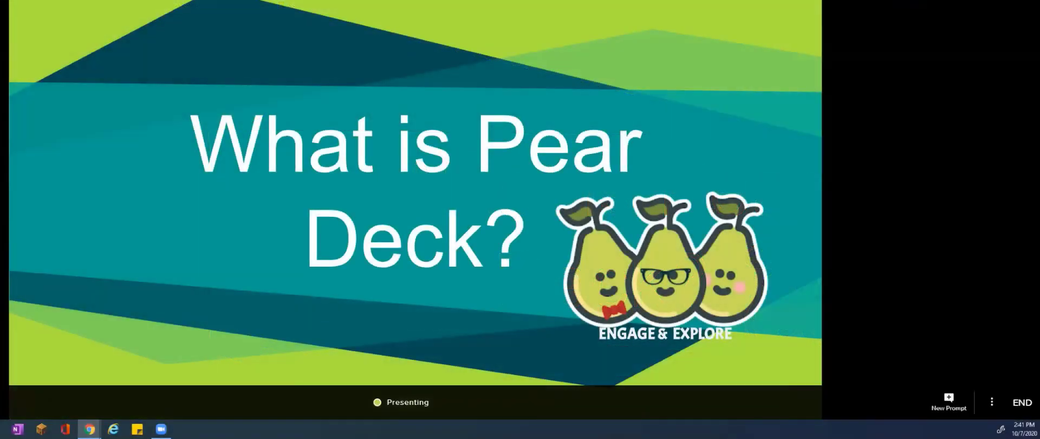
# Browse the on-the-fly prompts and give students the "Please Write a Response" text prompt
pyautogui.click(949, 403)
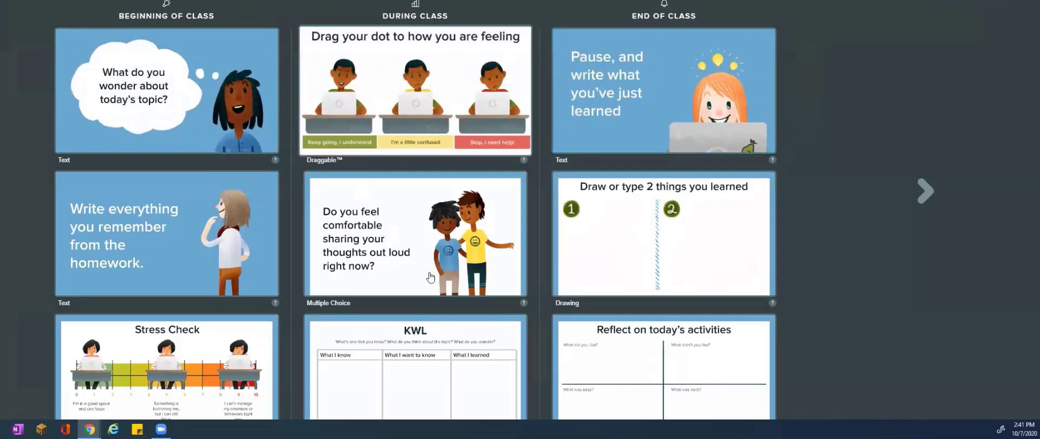
pyautogui.scroll(-1, 454, 307)
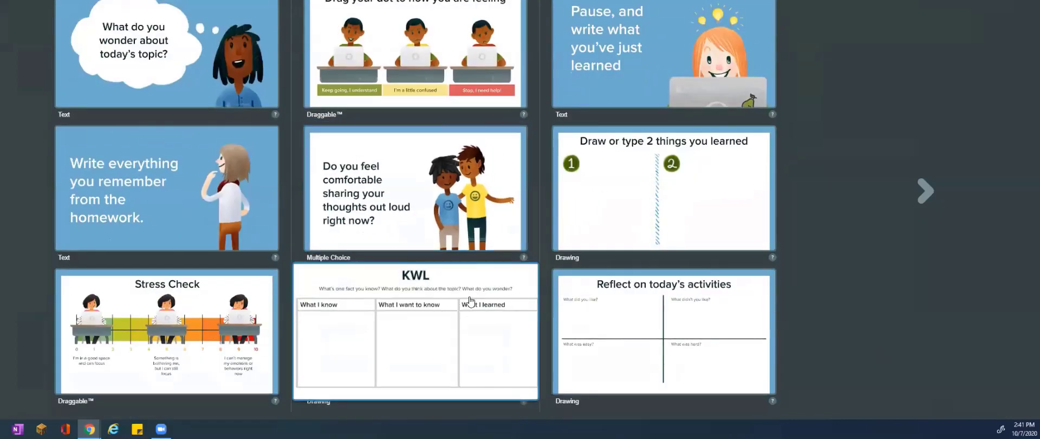
pyautogui.click(926, 195)
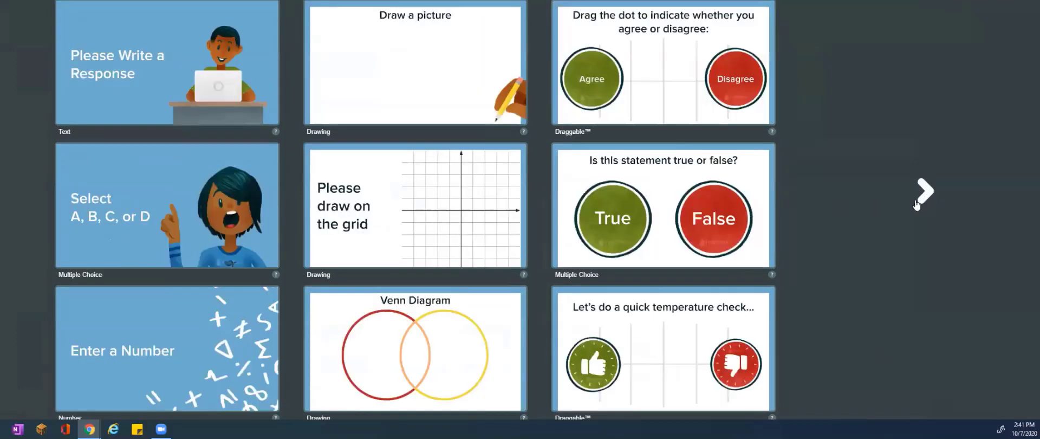
pyautogui.click(136, 81)
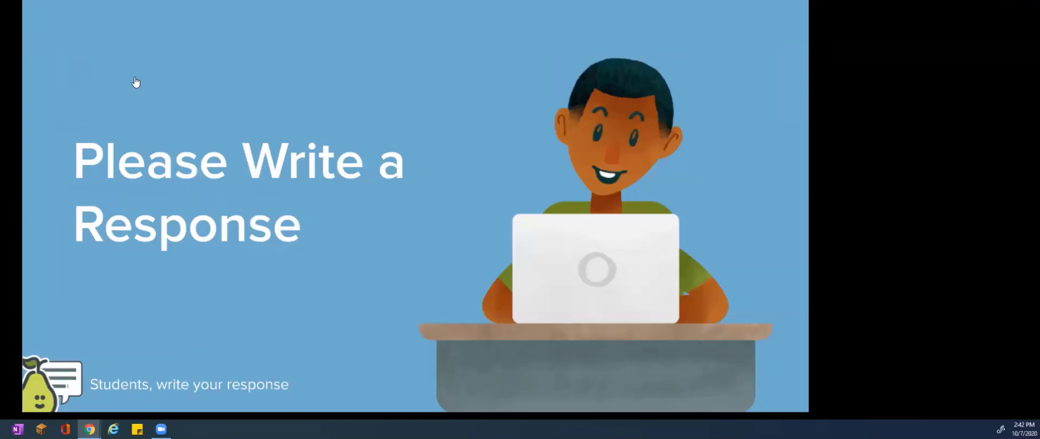
# Star the first two student responses in the Teacher Dashboard, and remove both stars again
pyautogui.moveTo(248, 107)
pyautogui.moveTo(1021, 267)
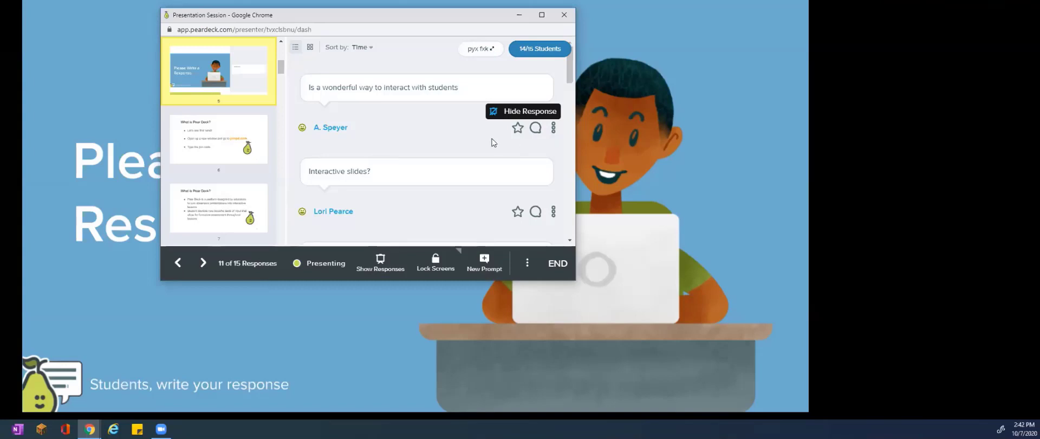
pyautogui.click(518, 129)
pyautogui.click(518, 213)
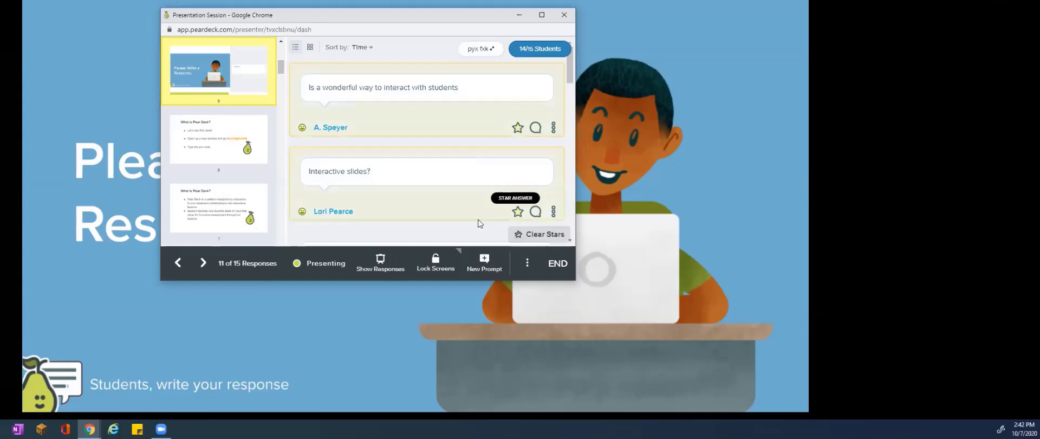
pyautogui.scroll(-2, 461, 223)
pyautogui.scroll(1, 506, 137)
pyautogui.scroll(1, 519, 132)
pyautogui.click(517, 129)
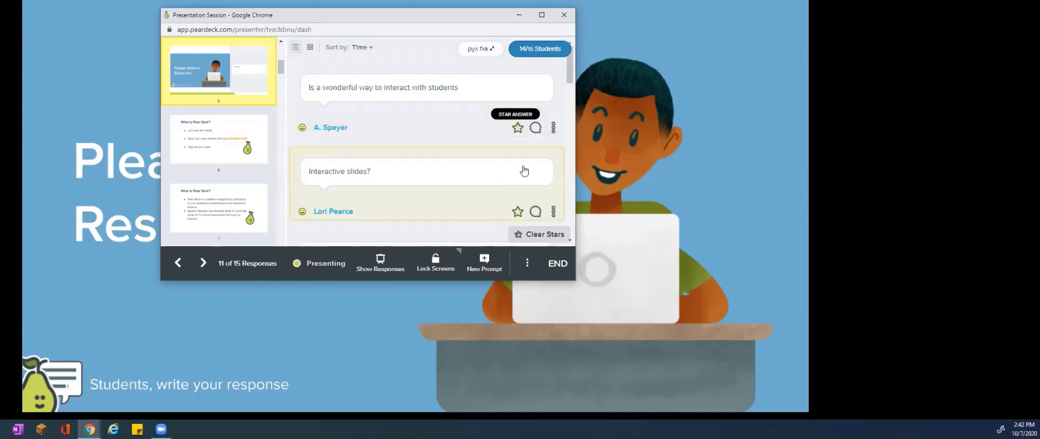
pyautogui.click(517, 211)
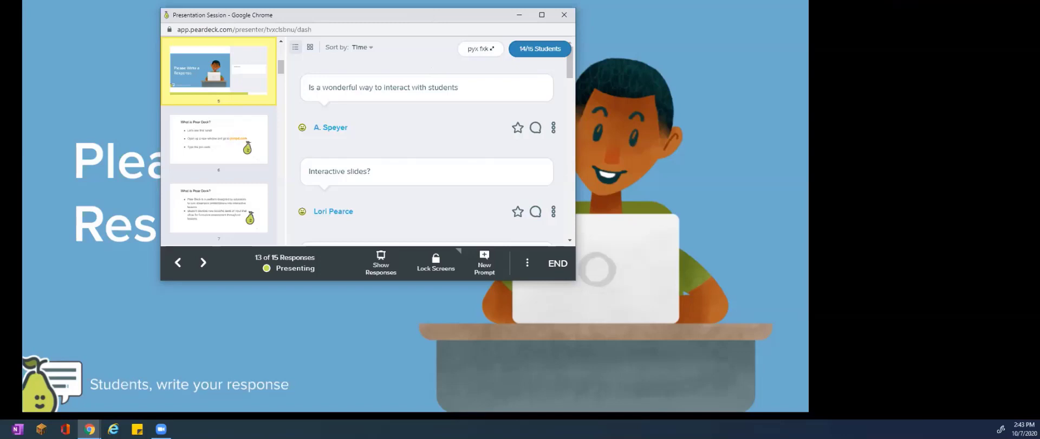
# Minimize the Teacher Dashboard, then show the written responses in the presentation and go through them
pyautogui.click(519, 14)
pyautogui.moveTo(430, 304)
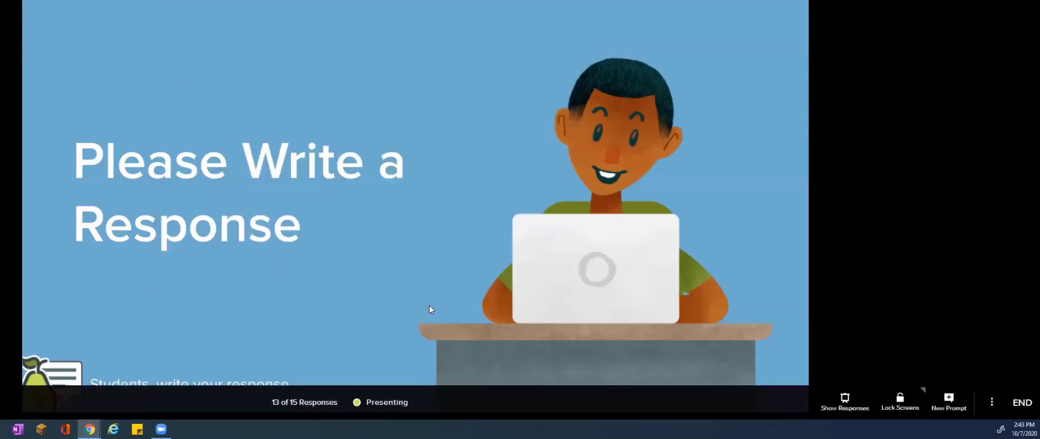
pyautogui.click(837, 403)
pyautogui.scroll(-2, 328, 217)
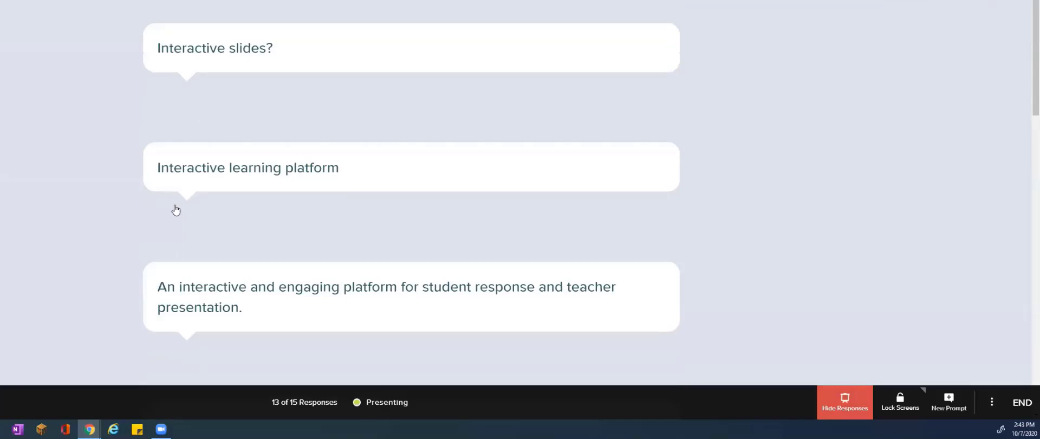
pyautogui.scroll(-8, 174, 209)
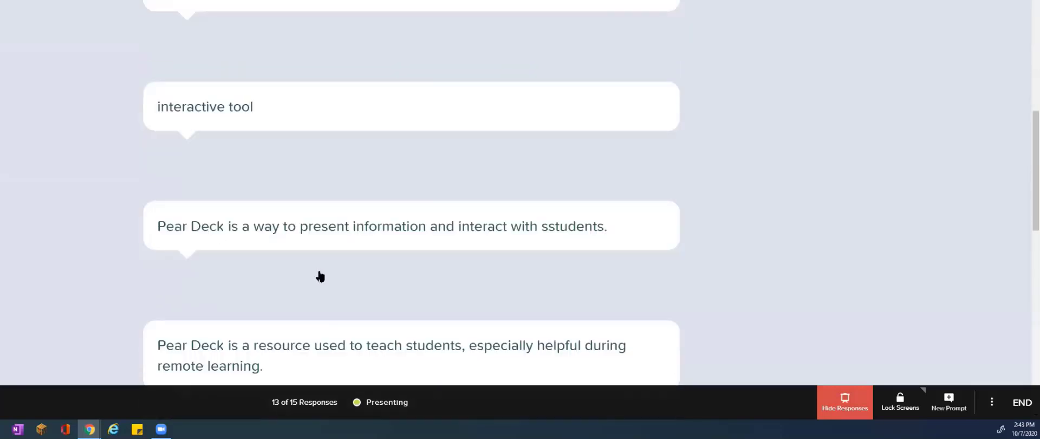
pyautogui.scroll(-1, 321, 277)
pyautogui.scroll(-6, 321, 277)
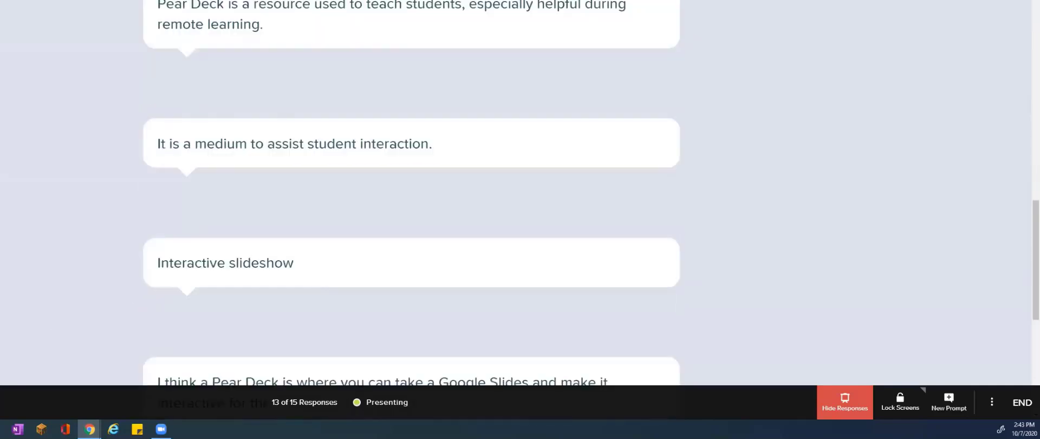
# Leave the text prompt and give students the "Draw a picture" drawing prompt
pyautogui.press('Left')
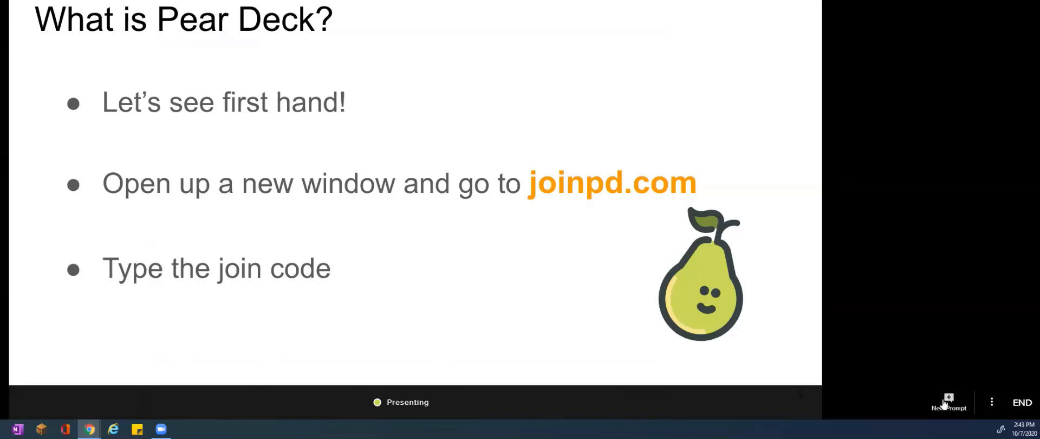
pyautogui.click(944, 403)
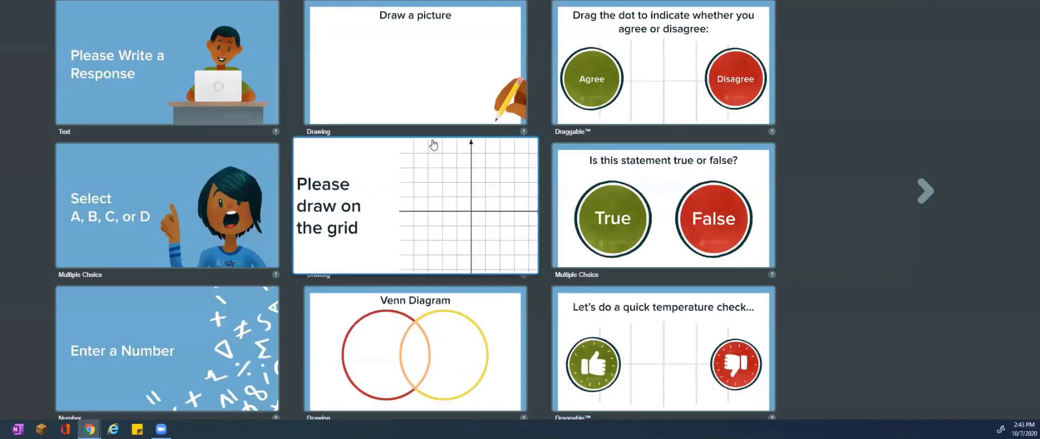
pyautogui.click(418, 102)
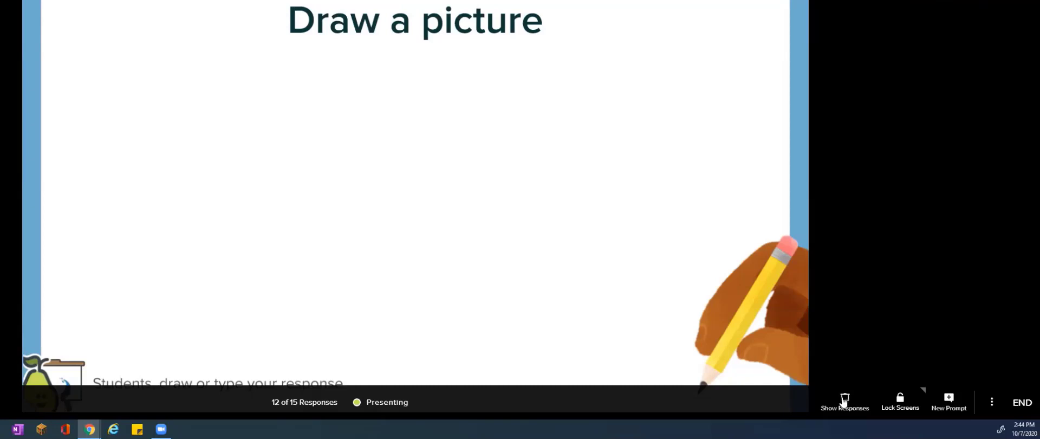
# Show the students' drawings in the presentation, and view them in the list, grid and overlay layouts
pyautogui.click(843, 401)
pyautogui.click(844, 400)
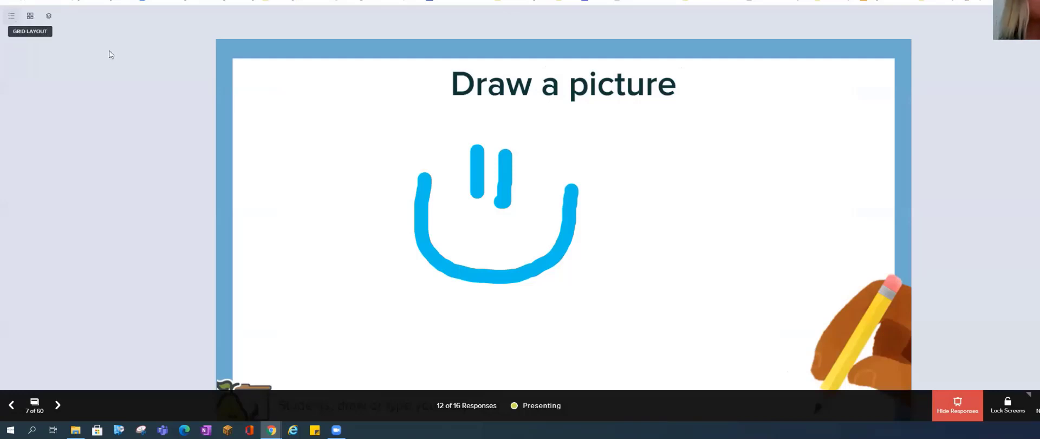
pyautogui.scroll(-1, 311, 146)
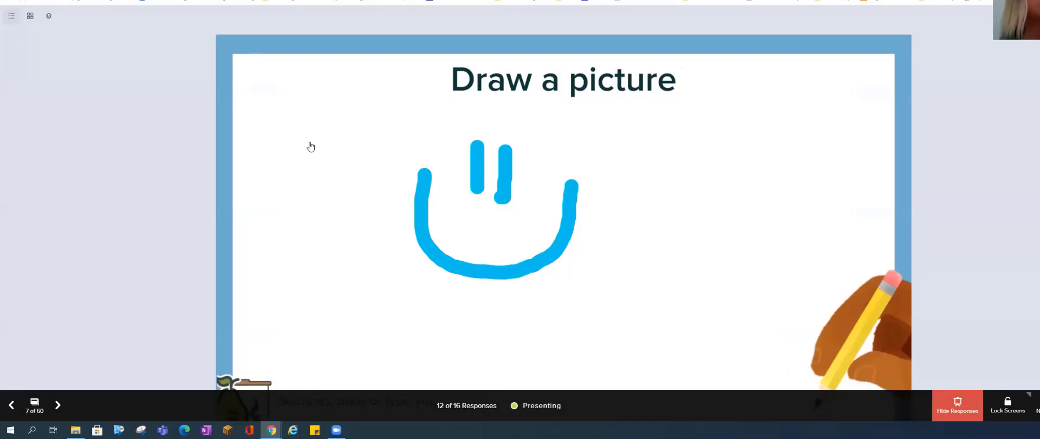
pyautogui.scroll(-5, 311, 146)
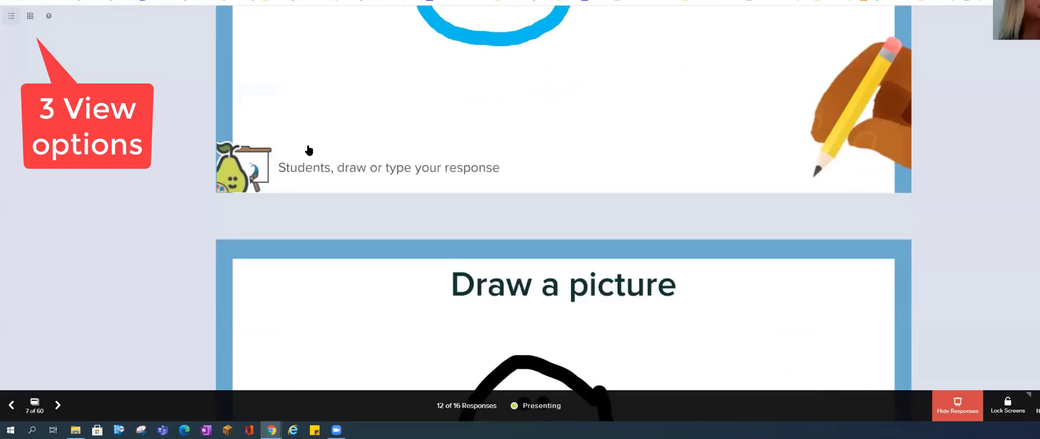
pyautogui.scroll(-3, 309, 152)
pyautogui.scroll(-2, 308, 155)
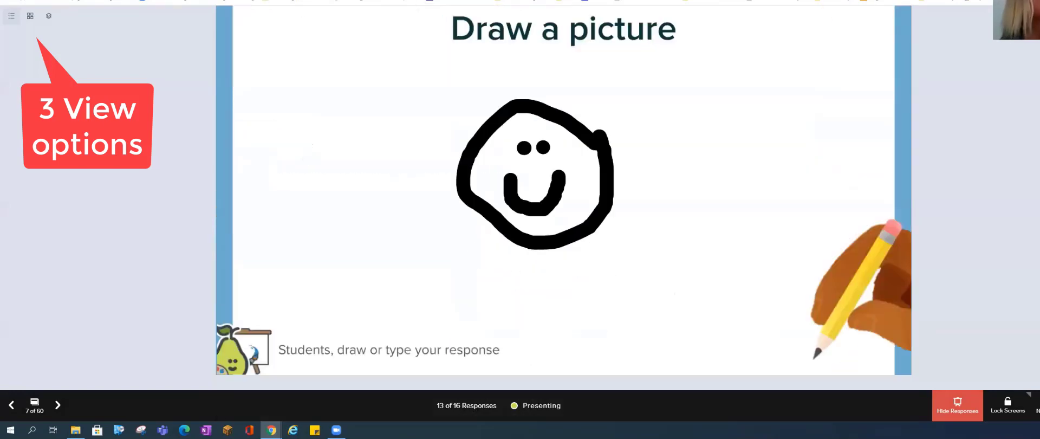
pyautogui.scroll(-3, 564, 189)
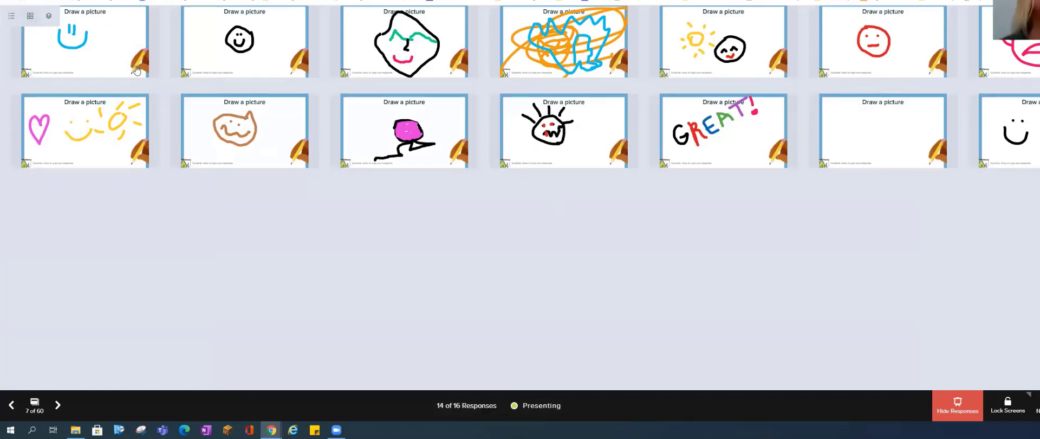
pyautogui.click(48, 18)
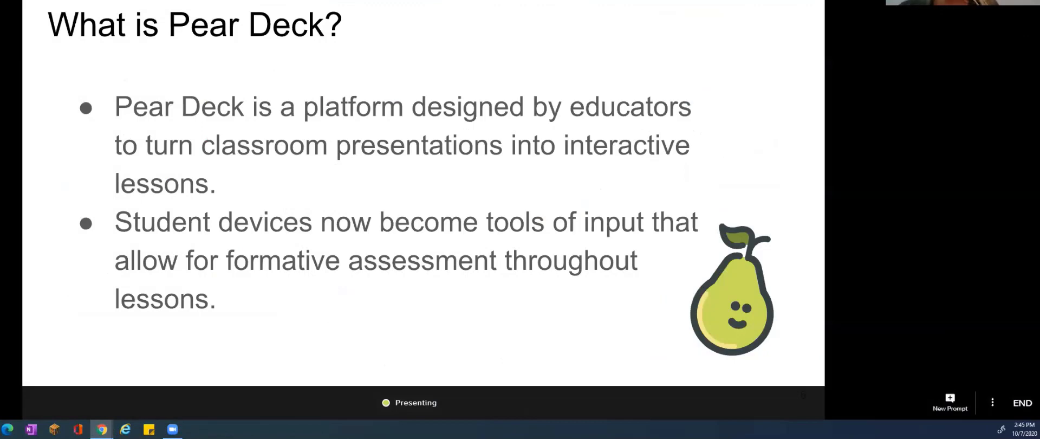
# Advance past the On-the-Fly and Teacher Led slides to "Introduce yourself!", and show the students' responses there
pyautogui.press('Right')
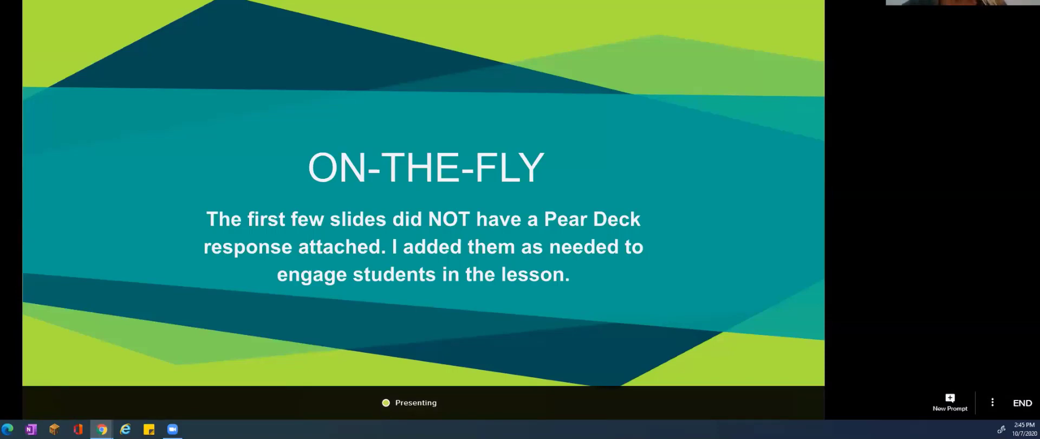
pyautogui.press('Right')
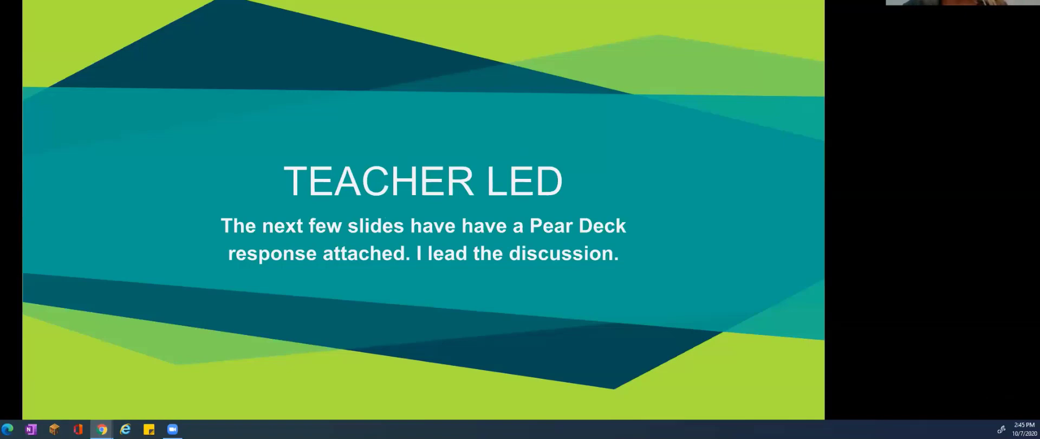
pyautogui.press('Right')
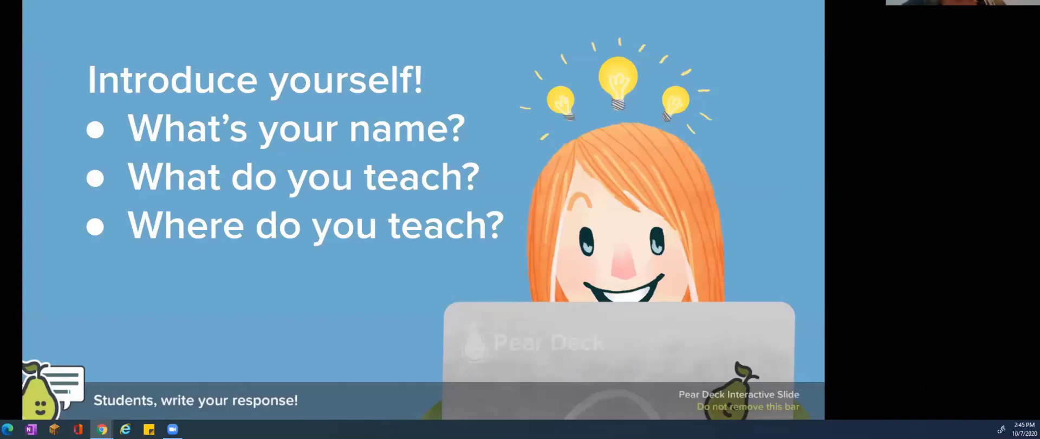
pyautogui.moveTo(256, 400)
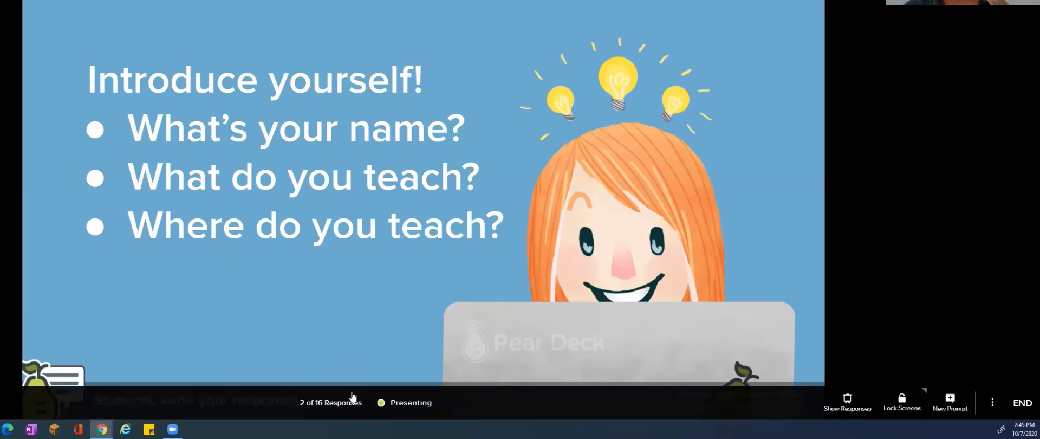
pyautogui.click(847, 404)
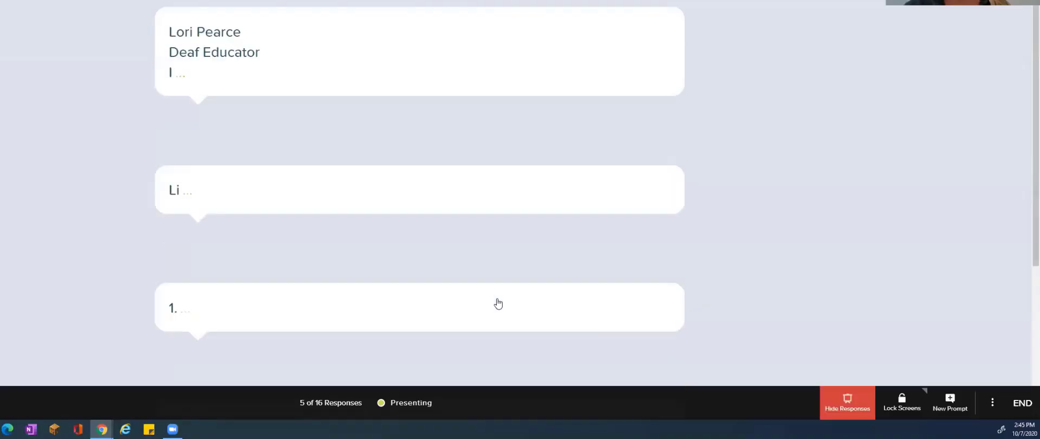
# Go through the students' "Introduce yourself!" responses in the list layout and in the grid layout
pyautogui.scroll(-3, 465, 294)
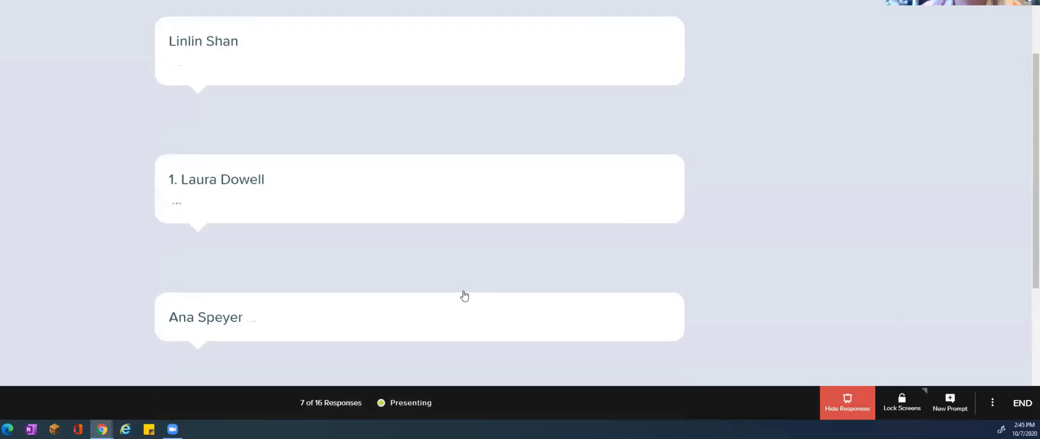
pyautogui.scroll(-1, 464, 295)
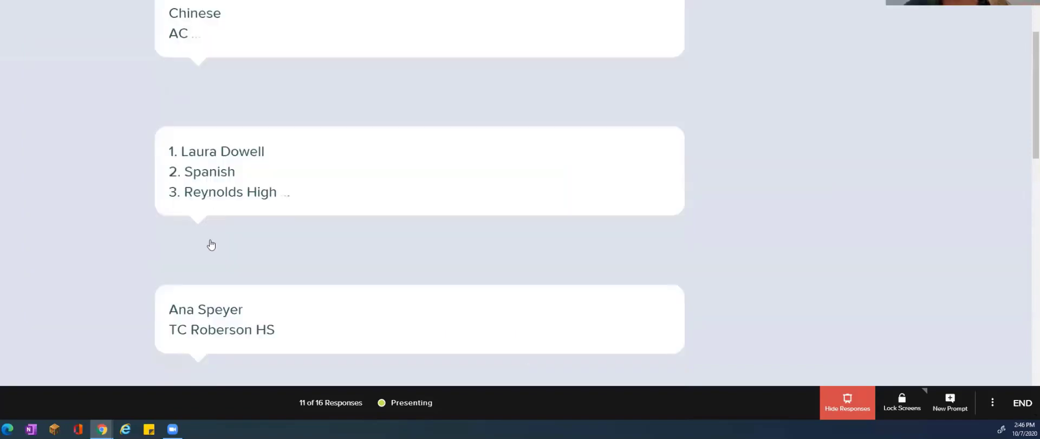
pyautogui.scroll(-1, 243, 217)
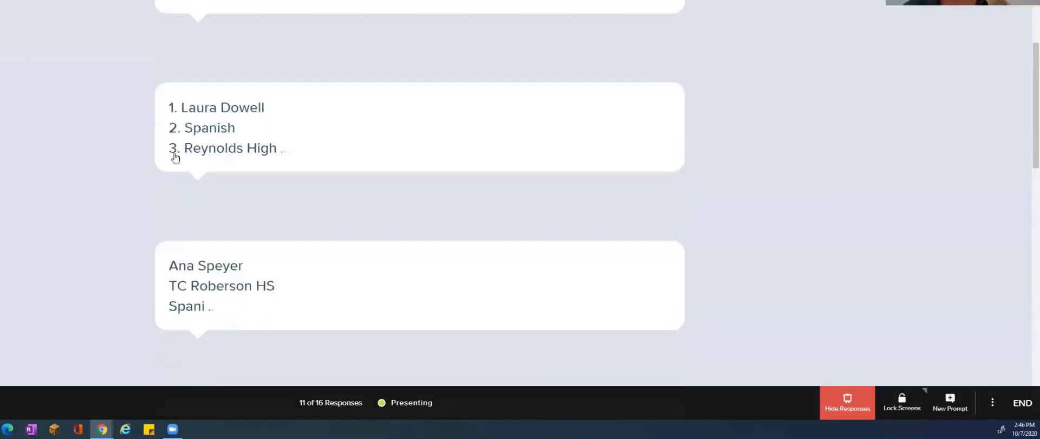
pyautogui.scroll(-1, 182, 163)
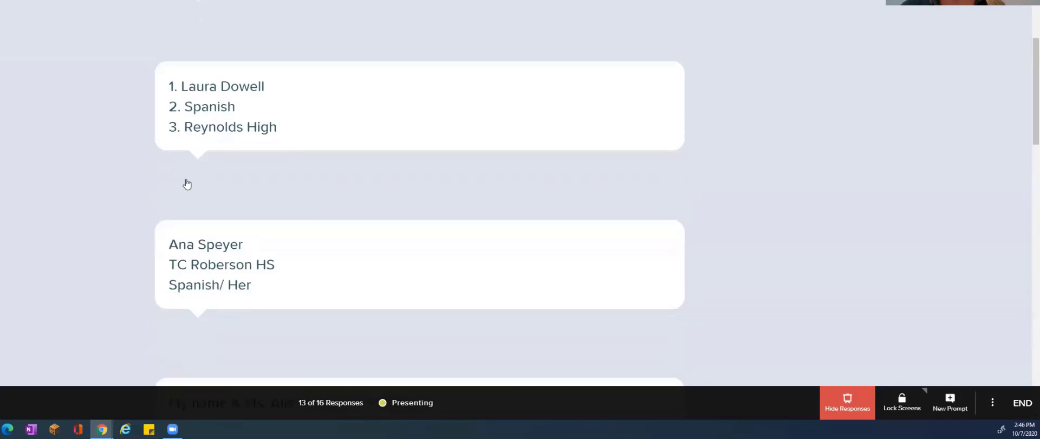
pyautogui.scroll(-1, 209, 219)
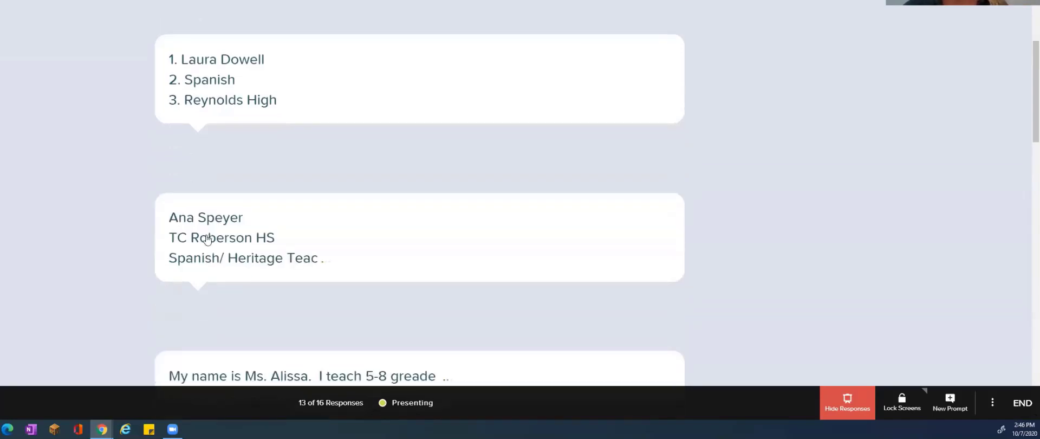
pyautogui.scroll(-2, 209, 254)
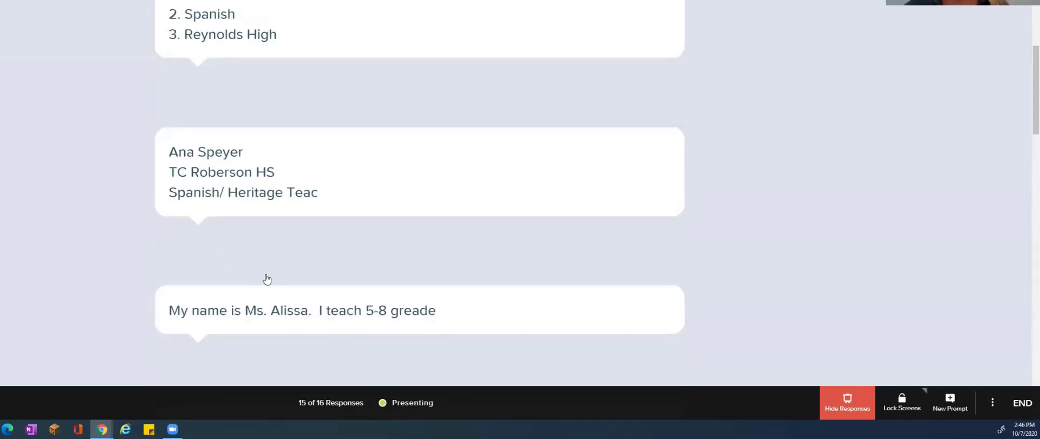
pyautogui.scroll(-1, 297, 289)
pyautogui.scroll(-1, 305, 294)
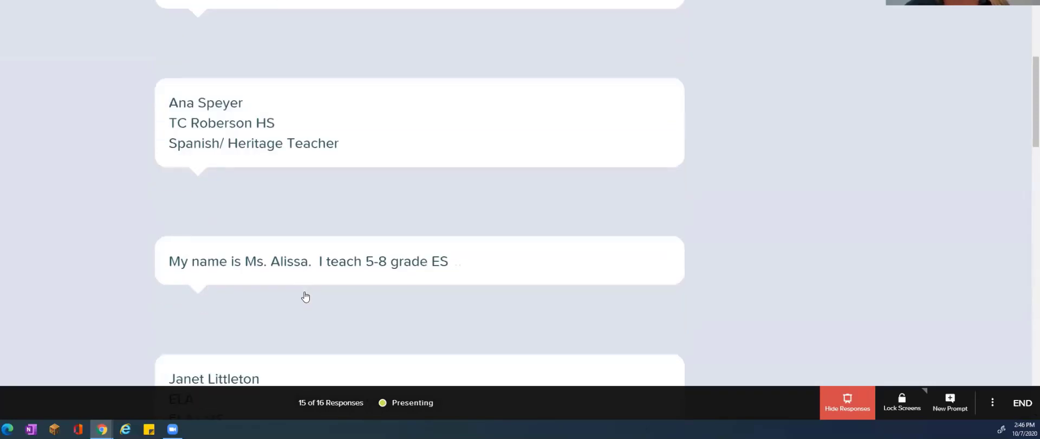
pyautogui.scroll(-1, 305, 295)
pyautogui.scroll(-1, 304, 297)
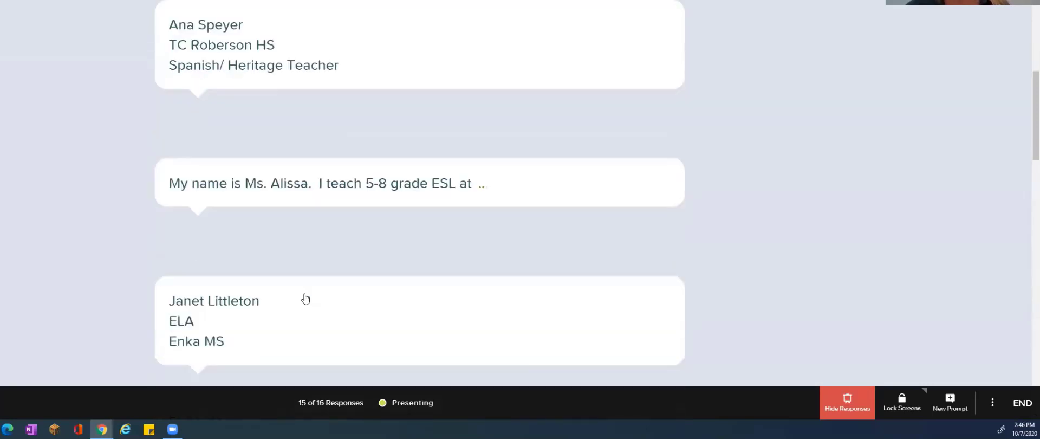
pyautogui.scroll(-1, 420, 308)
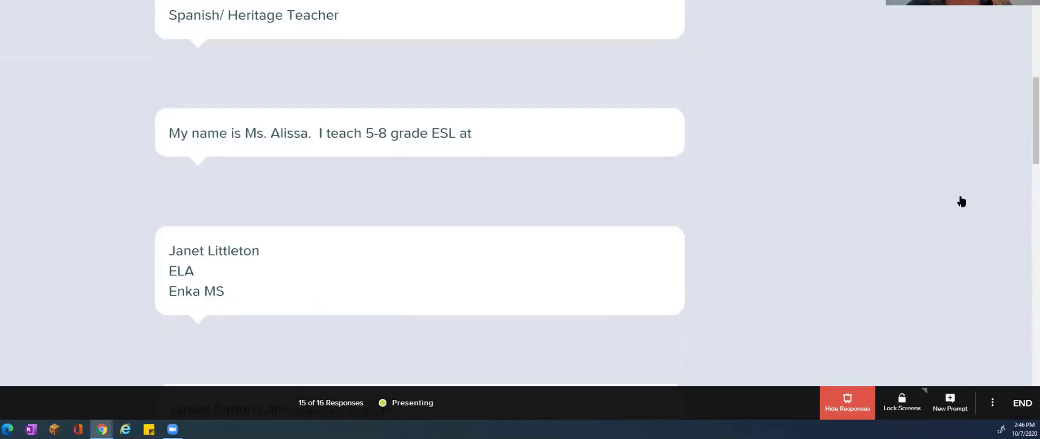
pyautogui.scroll(-1, 775, 223)
pyautogui.scroll(-1, 694, 260)
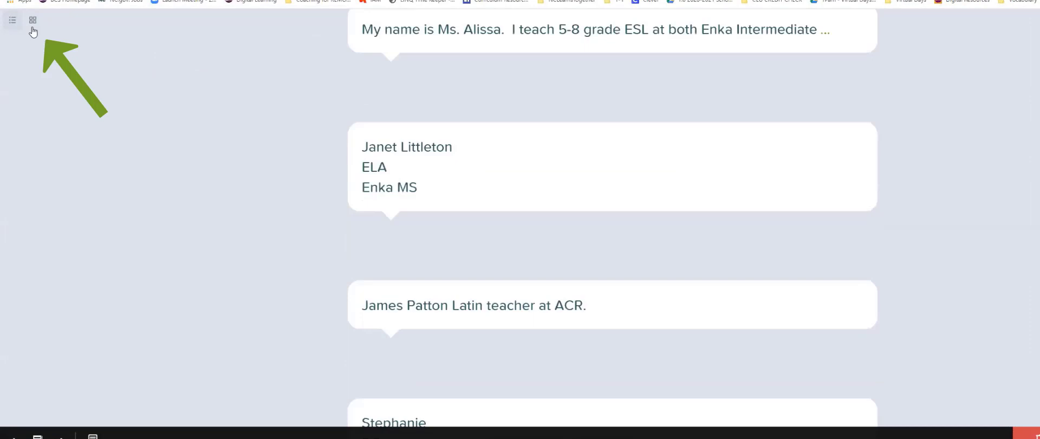
pyautogui.scroll(-2, 33, 24)
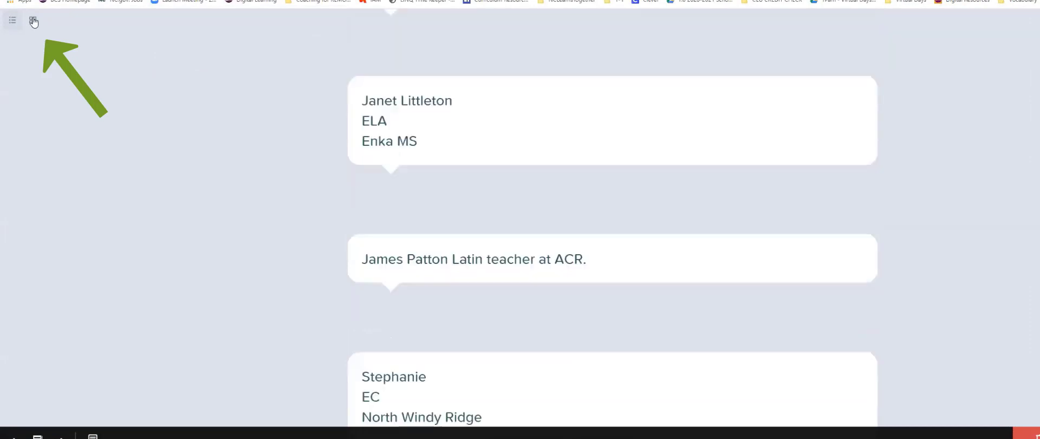
pyautogui.scroll(-1, 100, 138)
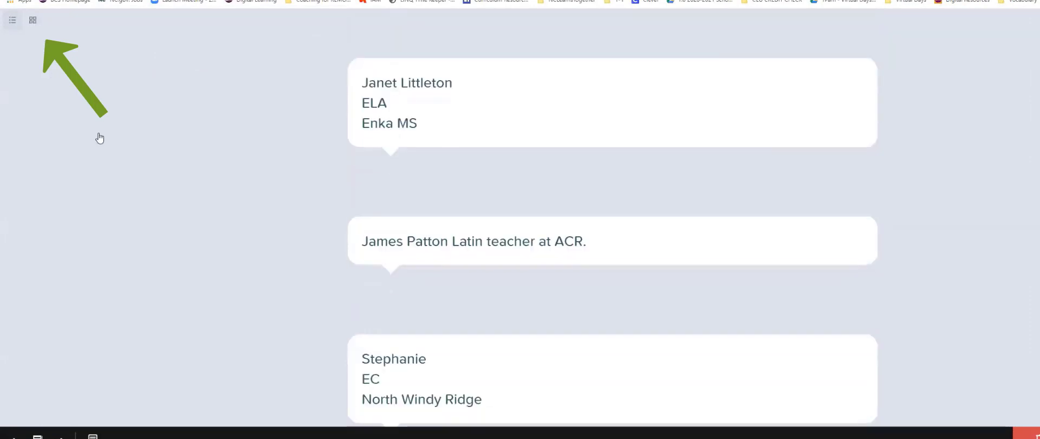
pyautogui.scroll(-2, 100, 138)
pyautogui.scroll(-2, 100, 138)
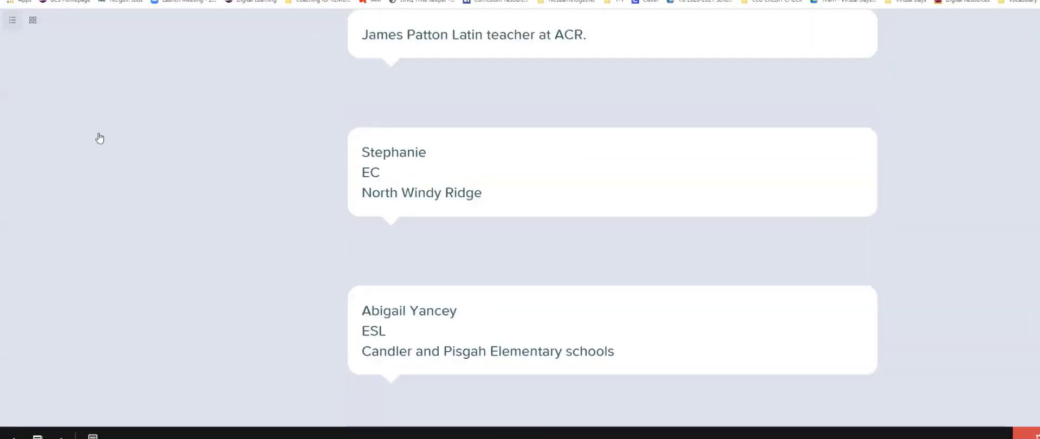
pyautogui.scroll(-2, 28, 47)
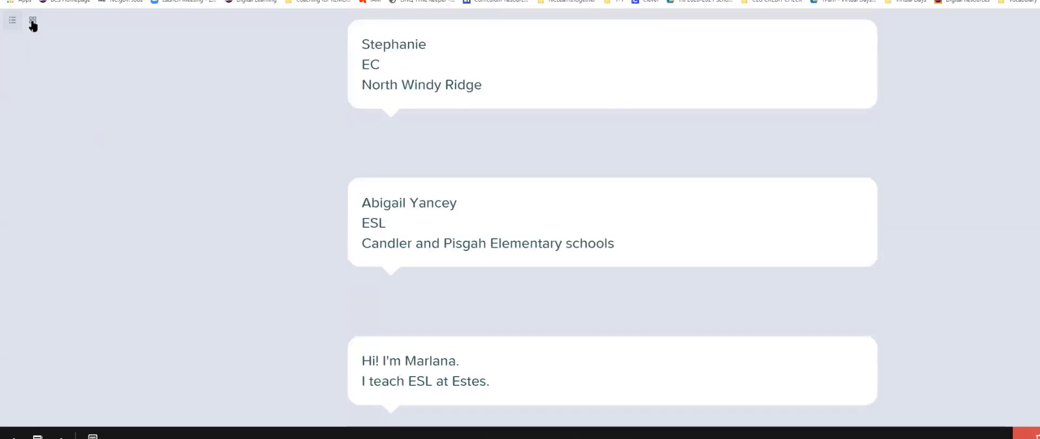
pyautogui.scroll(-2, 33, 24)
pyautogui.scroll(-2, 33, 25)
pyautogui.scroll(-2, 33, 27)
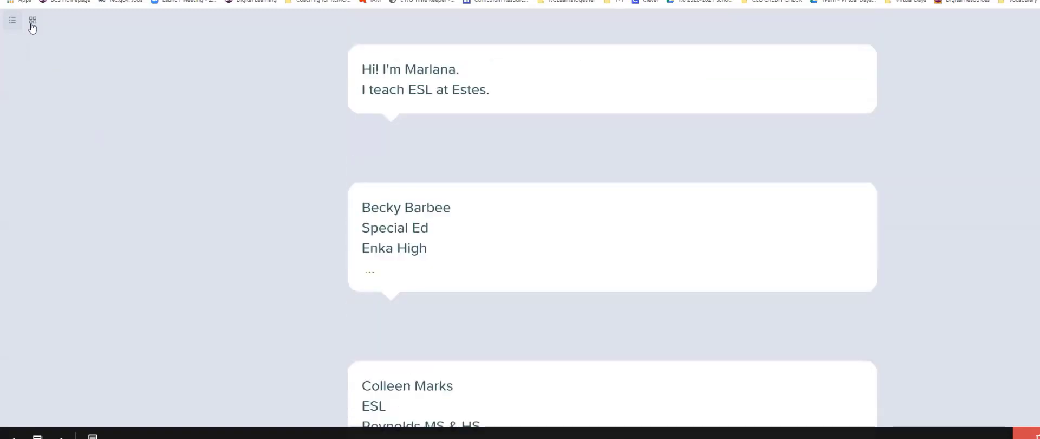
pyautogui.scroll(-1, 32, 22)
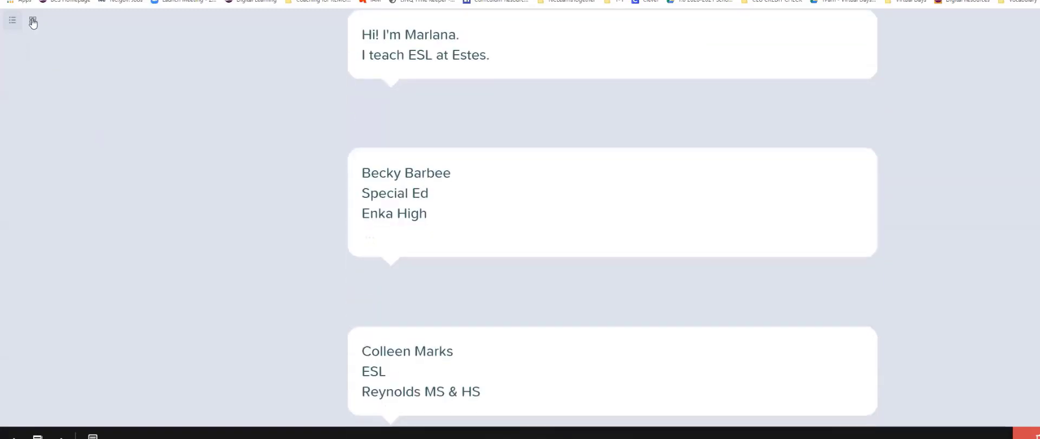
pyautogui.scroll(-4, 32, 23)
pyautogui.scroll(-3, 33, 27)
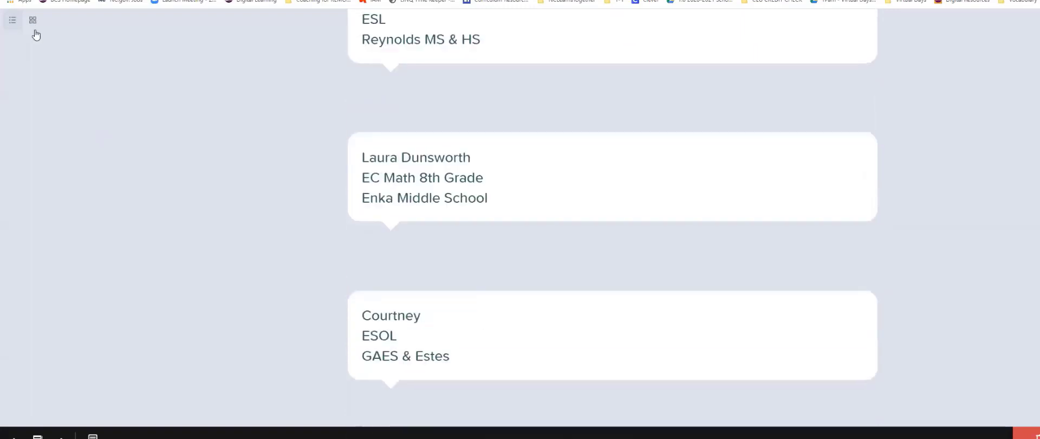
pyautogui.scroll(-3, 163, 146)
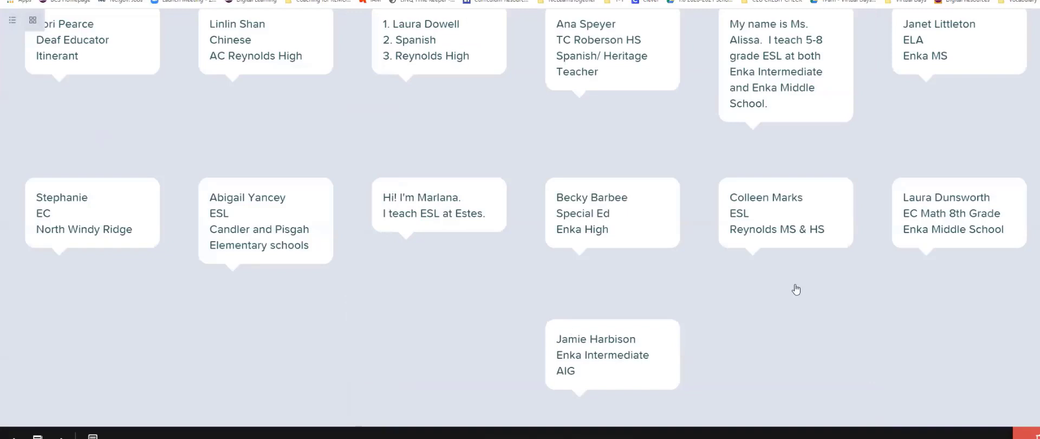
pyautogui.scroll(1, 794, 288)
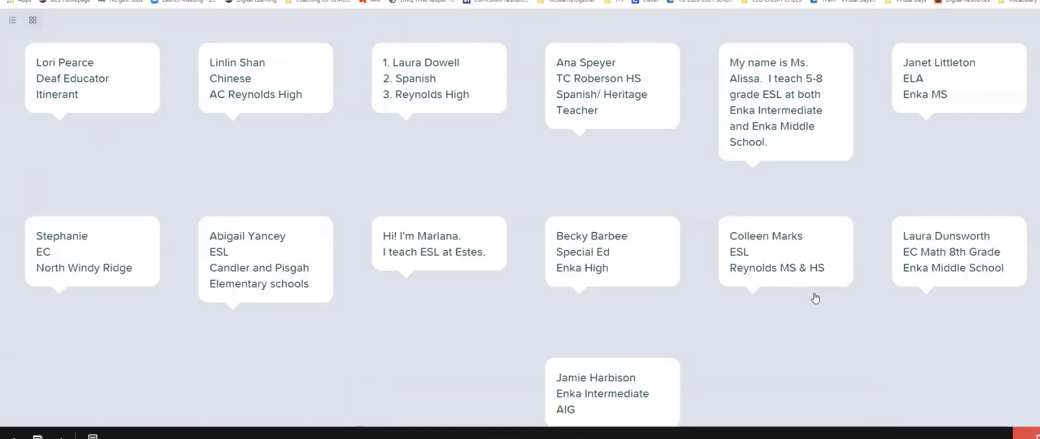
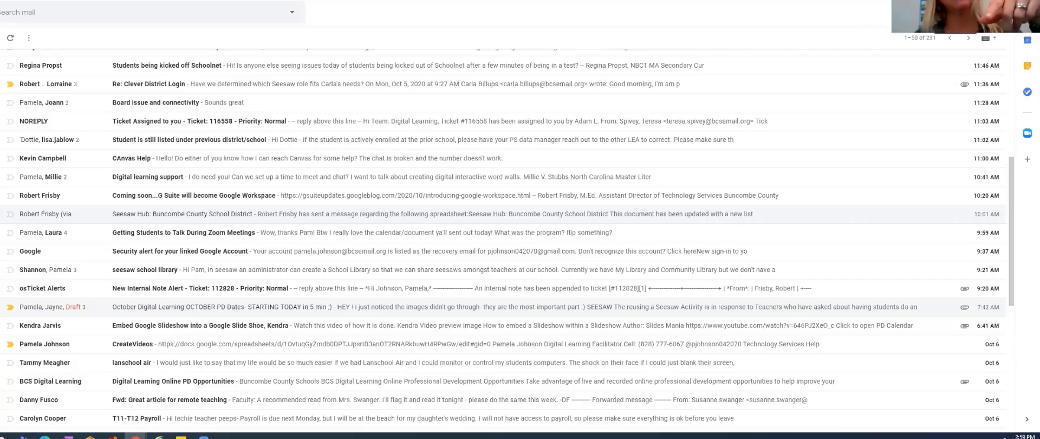
# Open Pear Deck from the Google apps available in Gmail
pyautogui.click(998, 13)
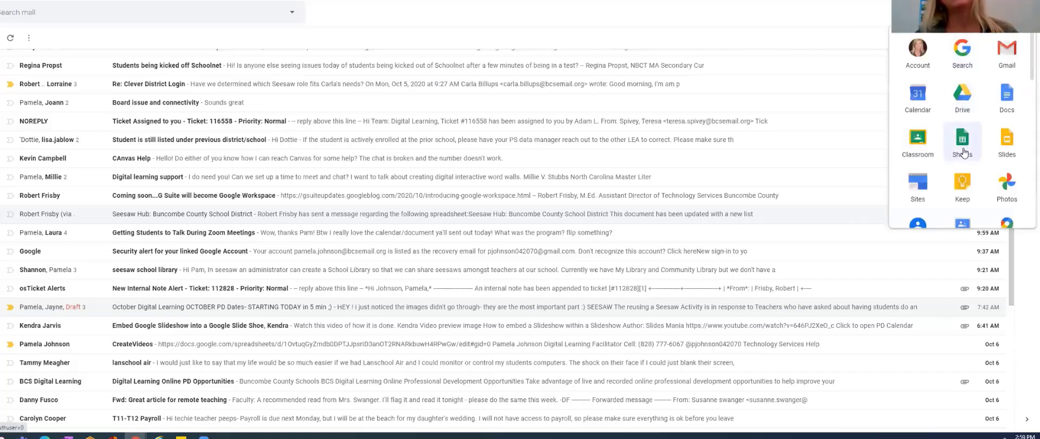
pyautogui.scroll(-3, 962, 147)
pyautogui.scroll(-5, 962, 156)
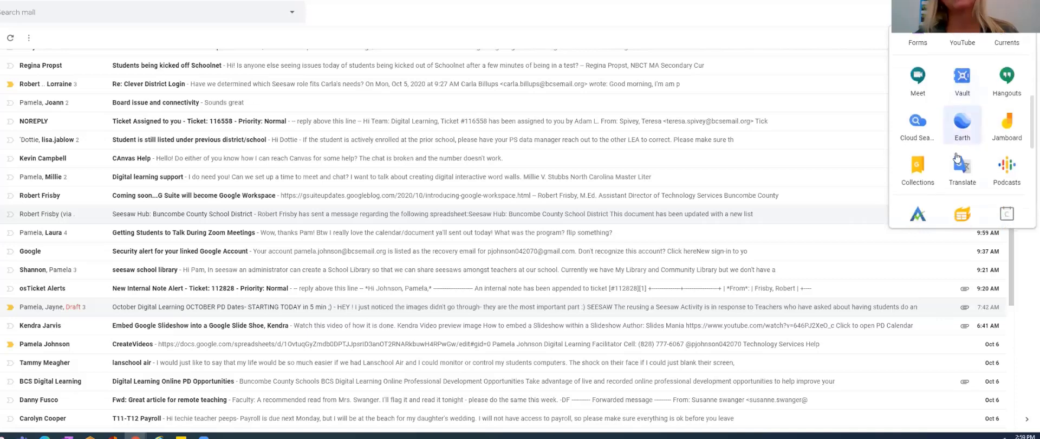
pyautogui.scroll(-2, 956, 159)
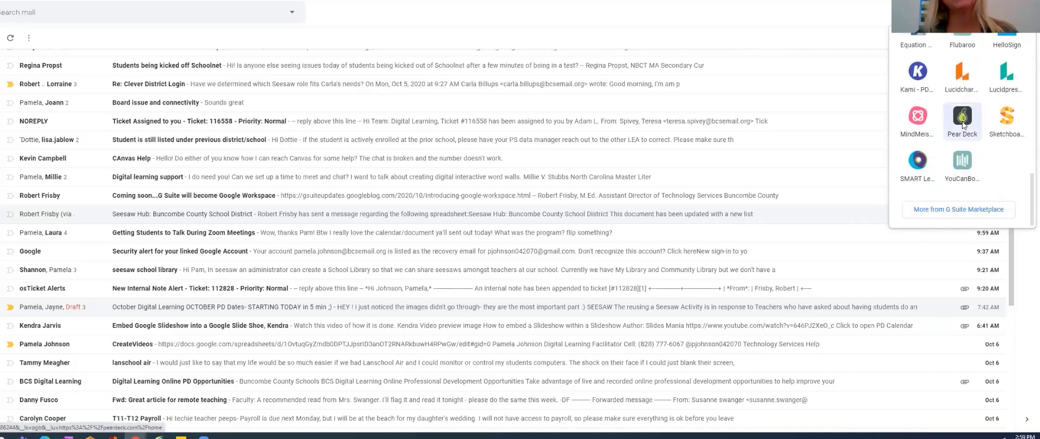
pyautogui.click(962, 124)
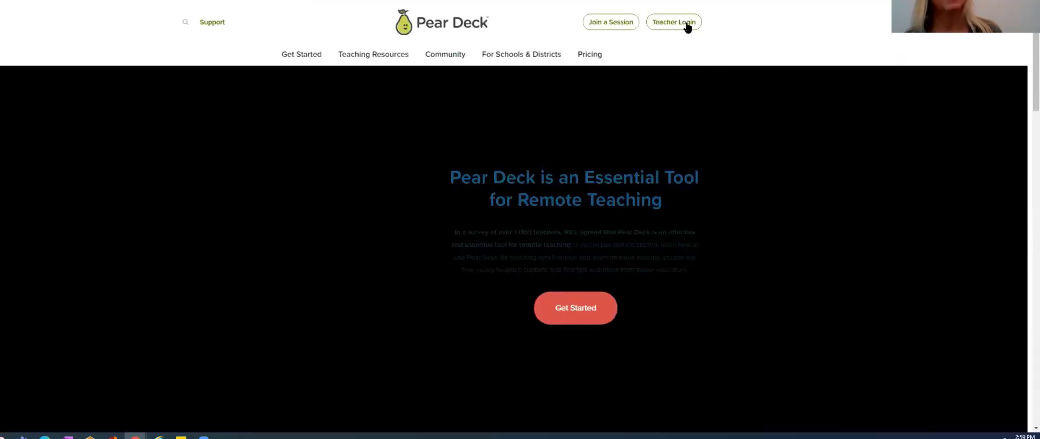
# Log in to Pear Deck as a teacher, retrying the connection, and open the list of sessions
pyautogui.click(683, 27)
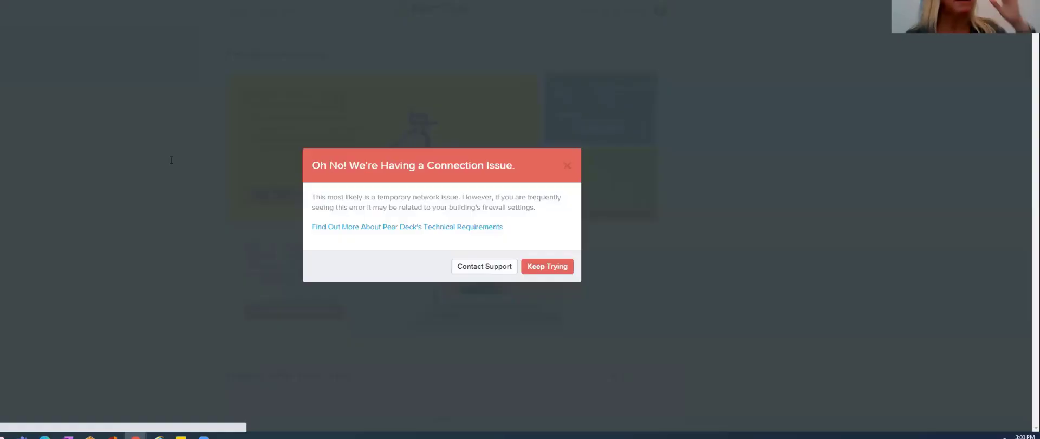
pyautogui.click(537, 271)
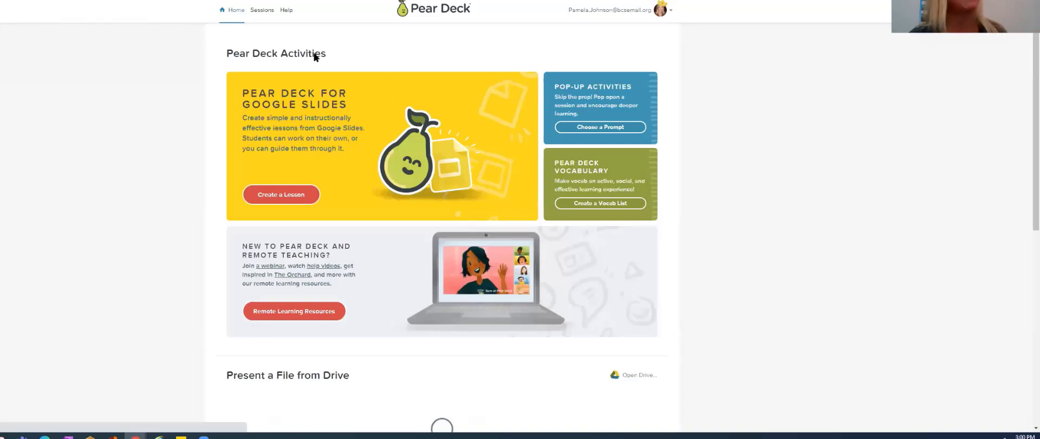
pyautogui.click(258, 12)
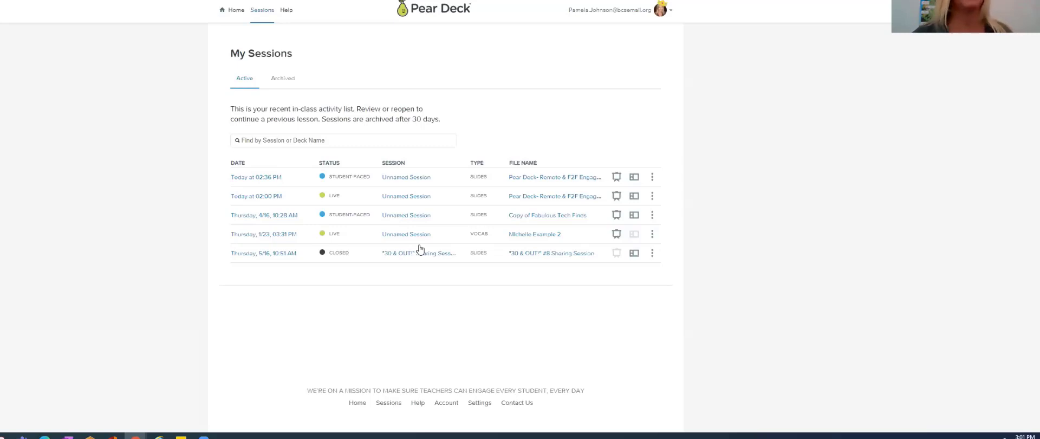
# Look at the options for today's 02:36 PM session, and choose to end today's 02:00 PM session
pyautogui.click(653, 179)
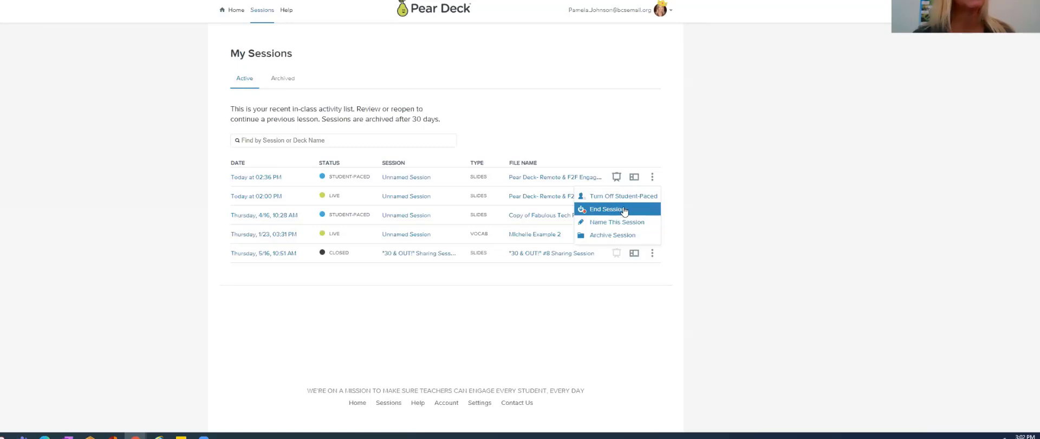
pyautogui.click(652, 195)
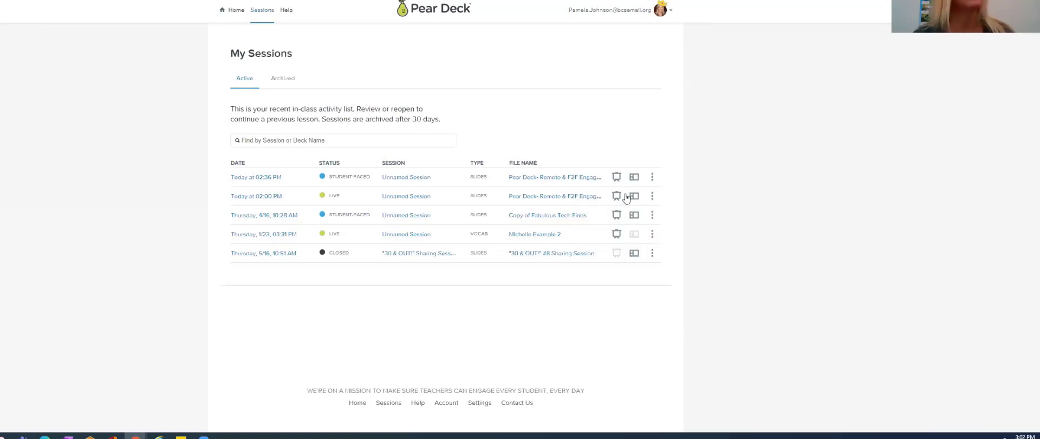
pyautogui.click(652, 198)
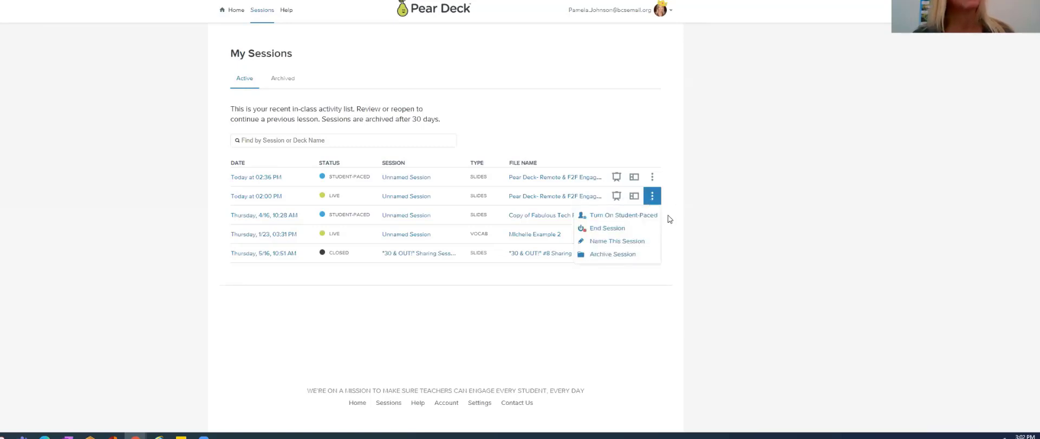
pyautogui.click(654, 221)
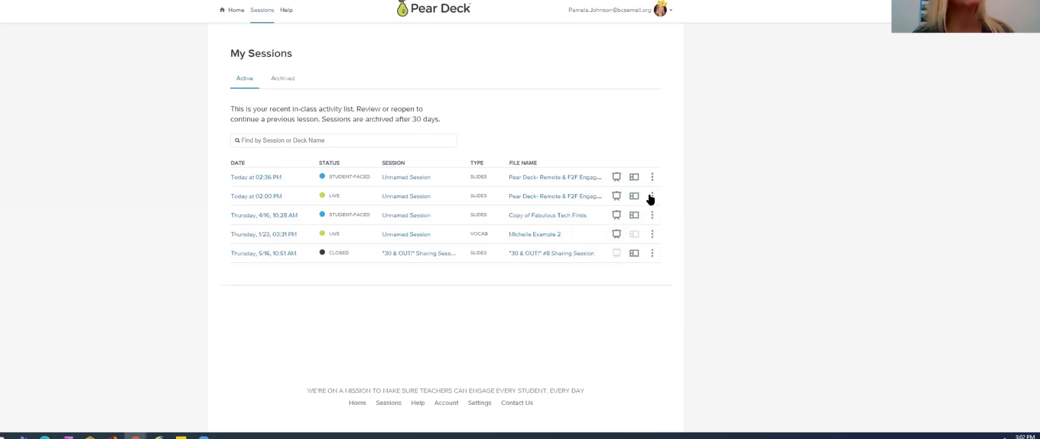
pyautogui.click(651, 197)
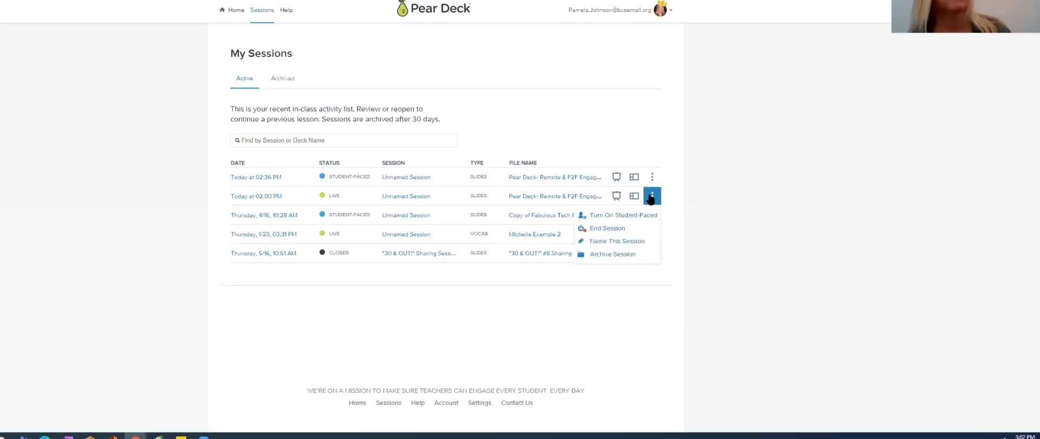
pyautogui.click(608, 230)
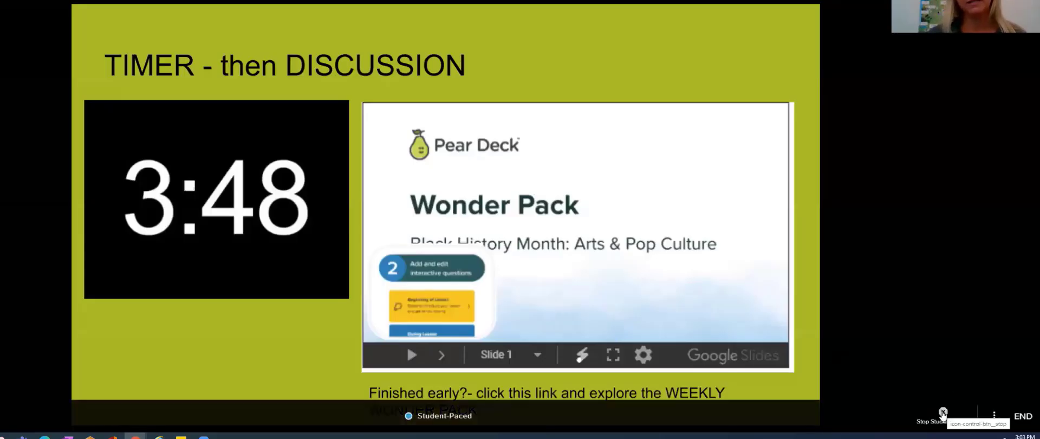
# Stop student-paced mode in the presentation on the "TIMER - then DISCUSSION" slide
pyautogui.click(942, 413)
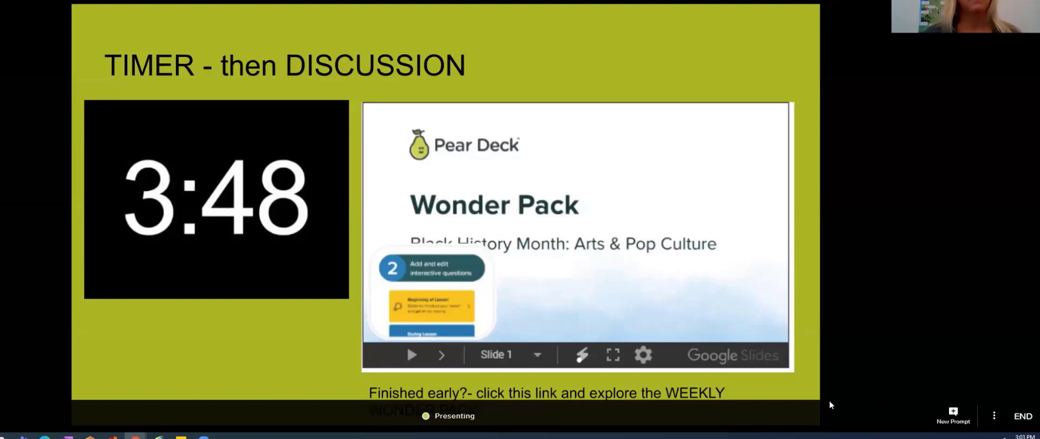